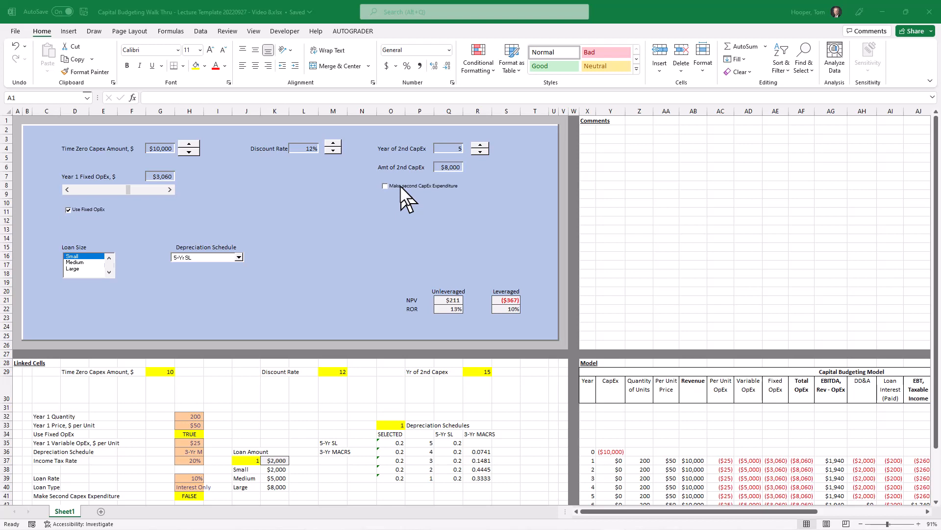
Look down the model's Year column from year 0 and inspect the year 0 CapEx formula in Y36
click(593, 453)
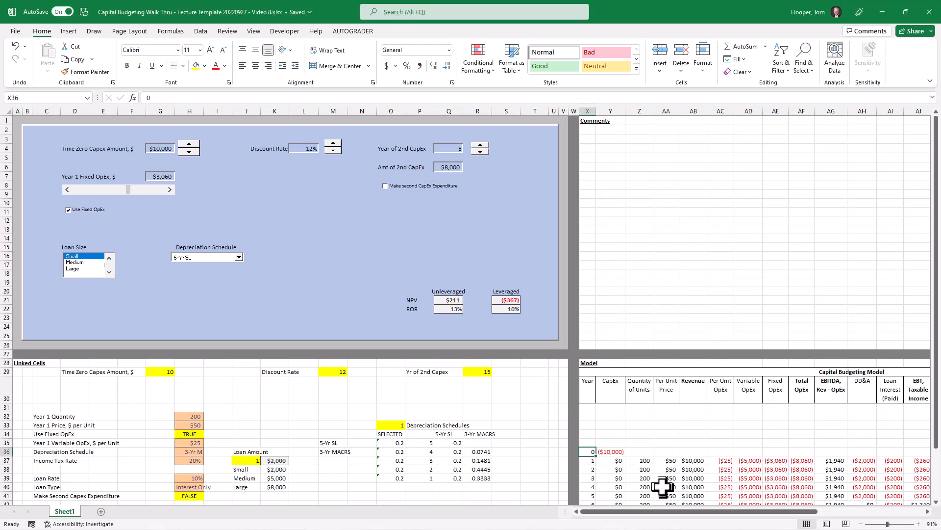
key(Down)
key(Down)
key(Down)
key(Down)
key(Up)
key(Up)
key(Up)
key(Up)
key(Right)
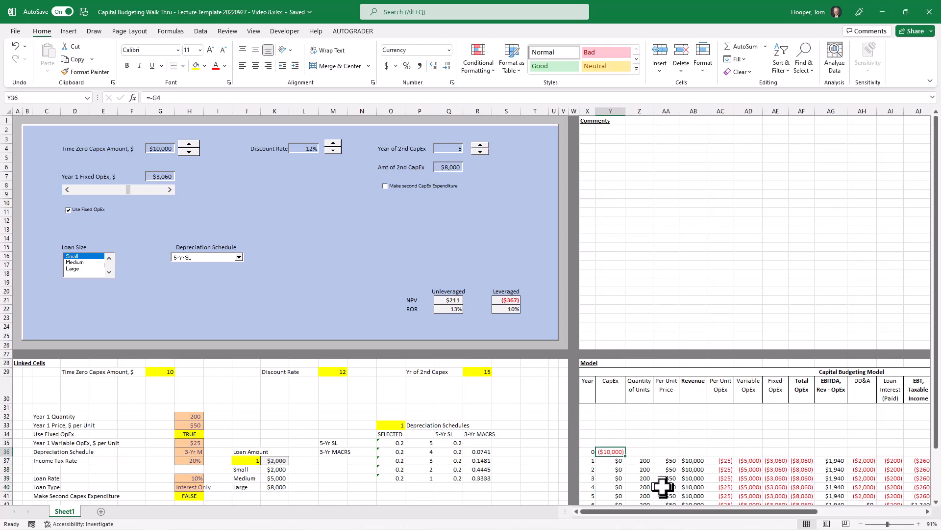
key(F2)
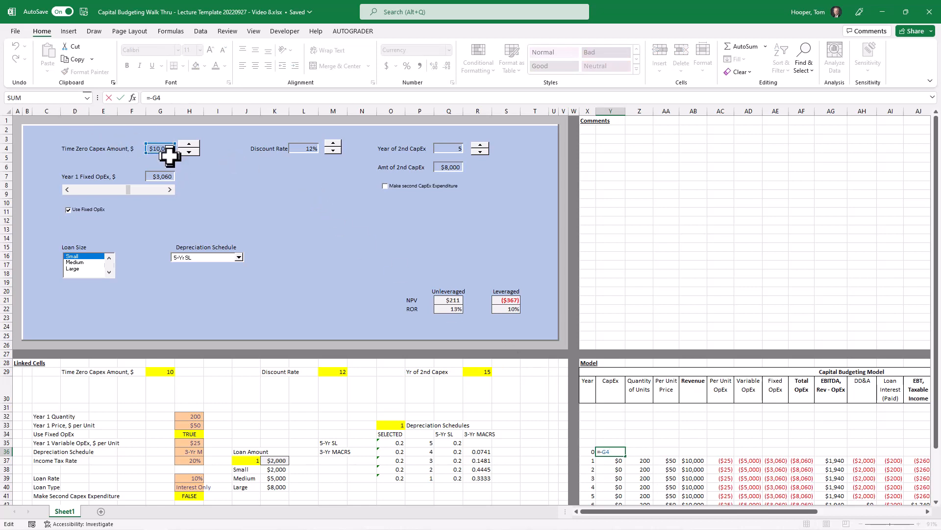
key(ctrl+Return)
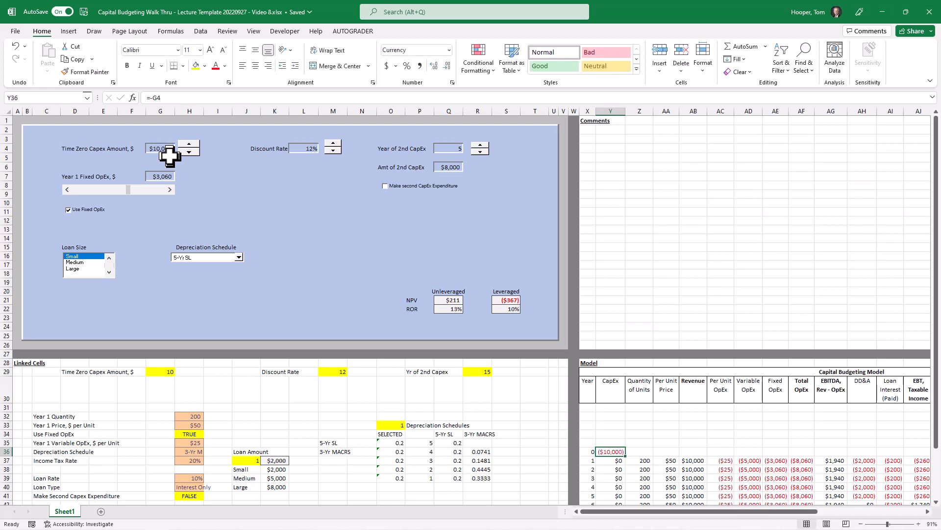
Inspect the year 1 CapEx formula in Y37 and the input cells it references
key(Down)
key(F2)
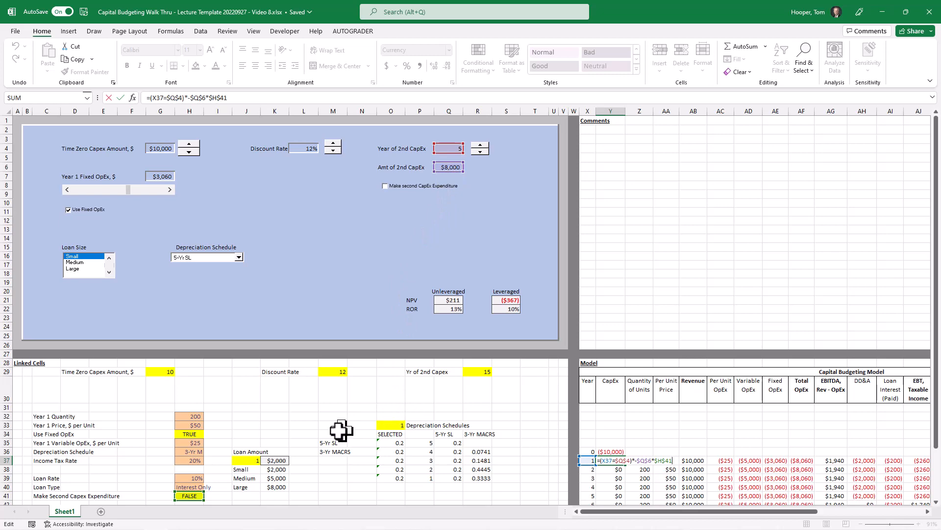
scroll(243, 456, down, 1)
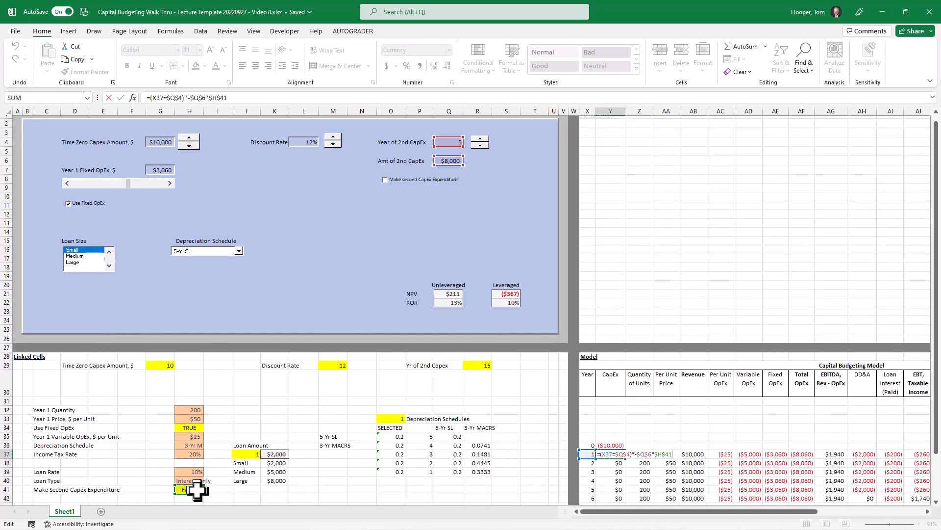
key(Tab)
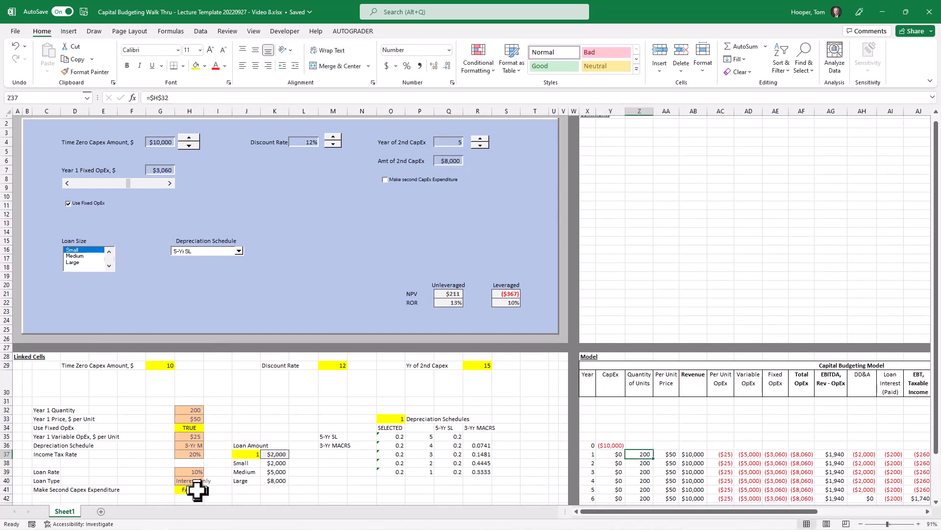
Inspect the year 1 Quantity of Units, Per Unit Price and Revenue formulas in Z37 through AB37
key(F2)
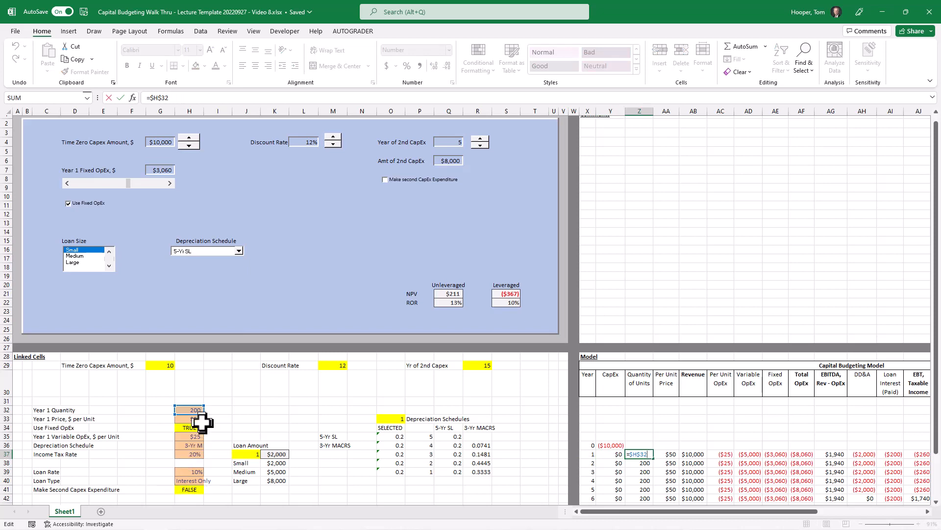
key(Tab)
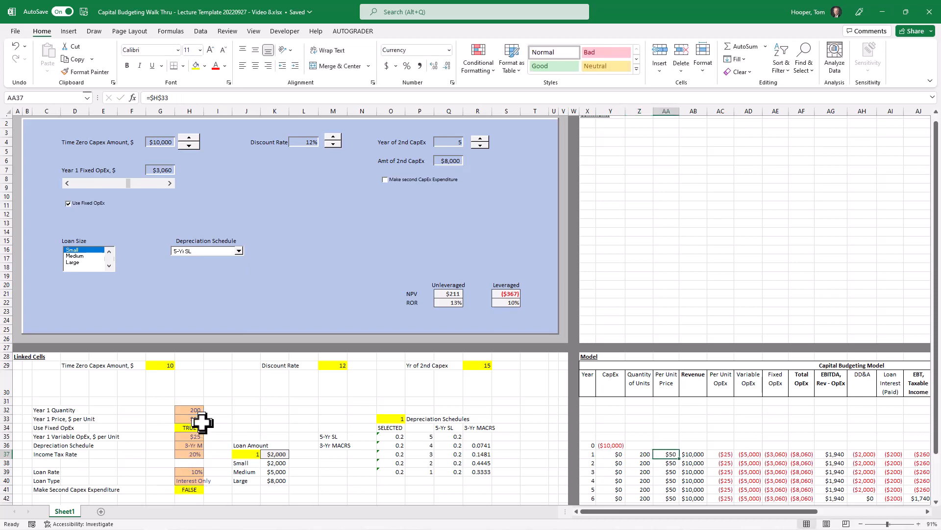
key(F2)
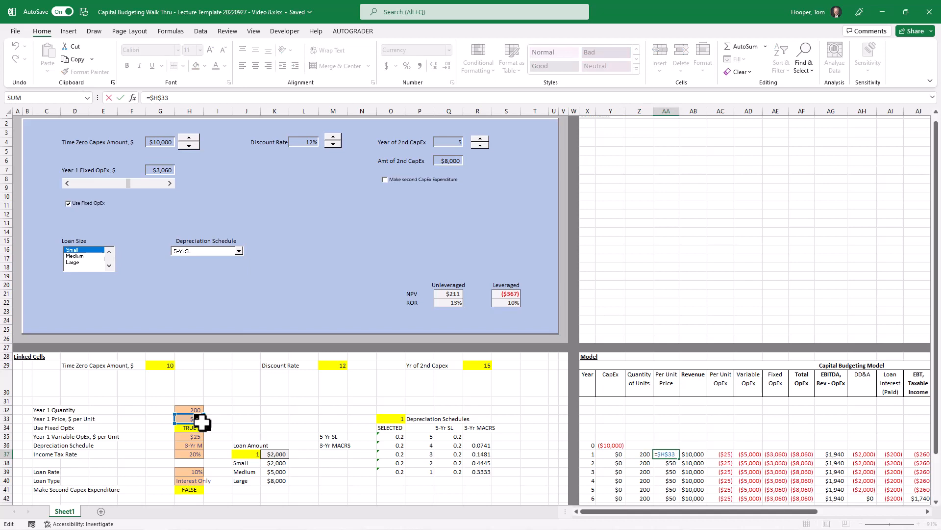
key(Tab)
text(=Z37*AA37)
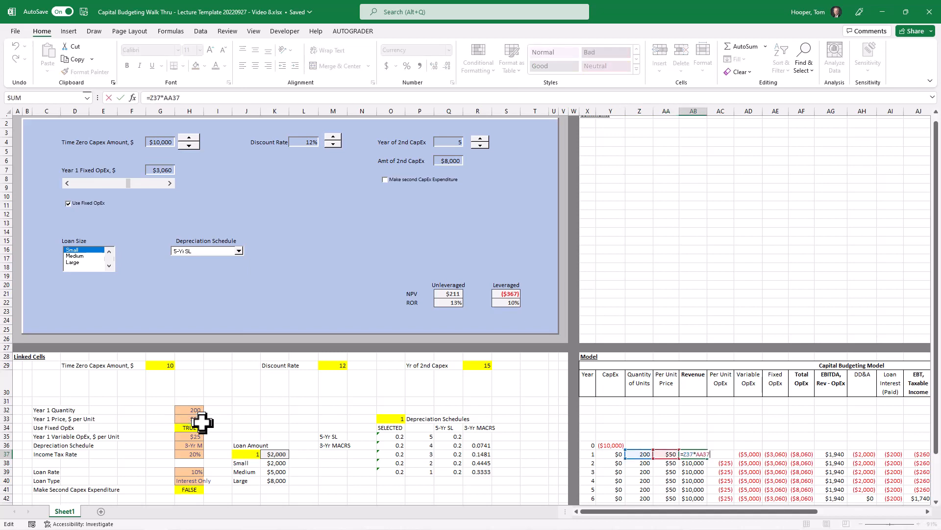
key(Tab)
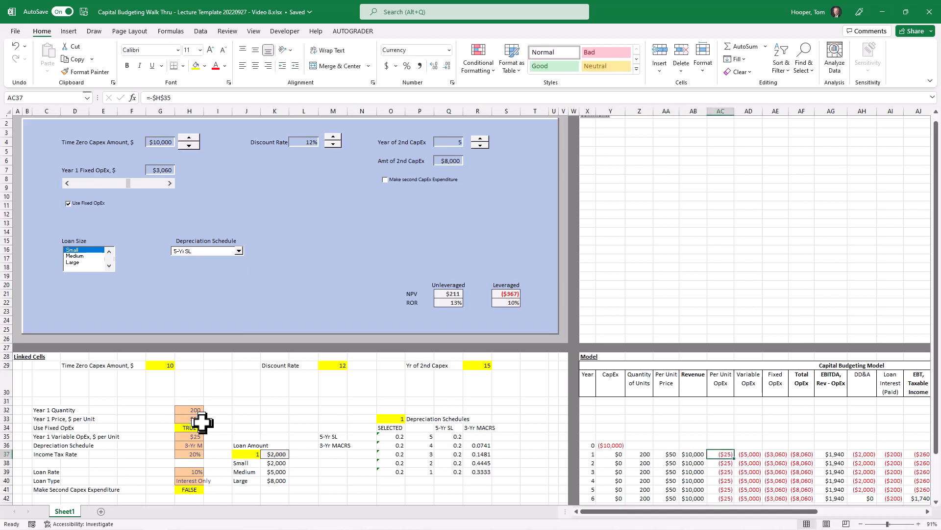
Inspect the year 1 Per Unit, Variable and Fixed OpEx formulas in AC37 through AE37
text(=-$H$35)
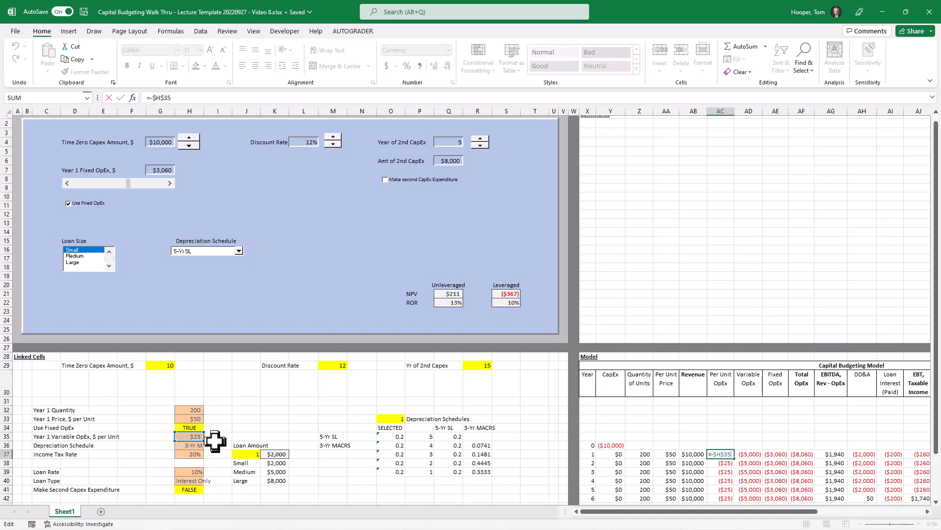
key(Tab)
key(F2)
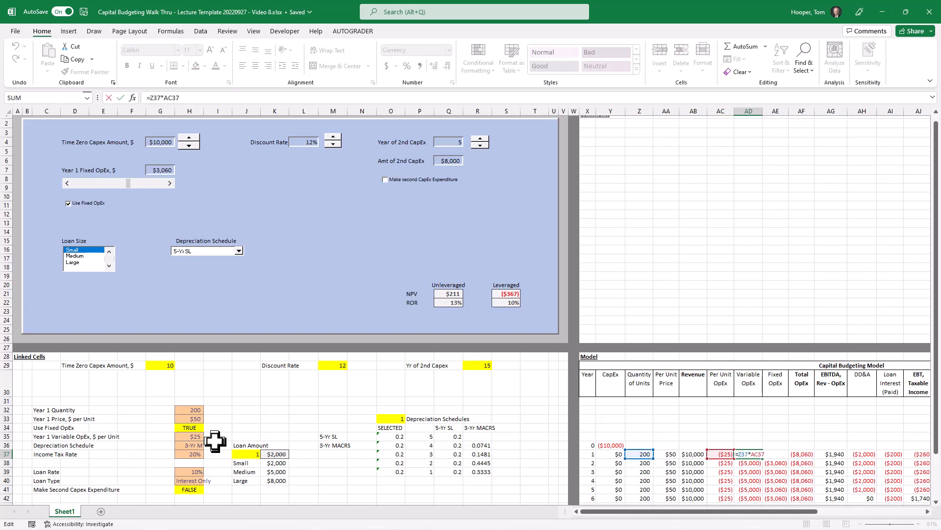
key(Tab)
key(F2)
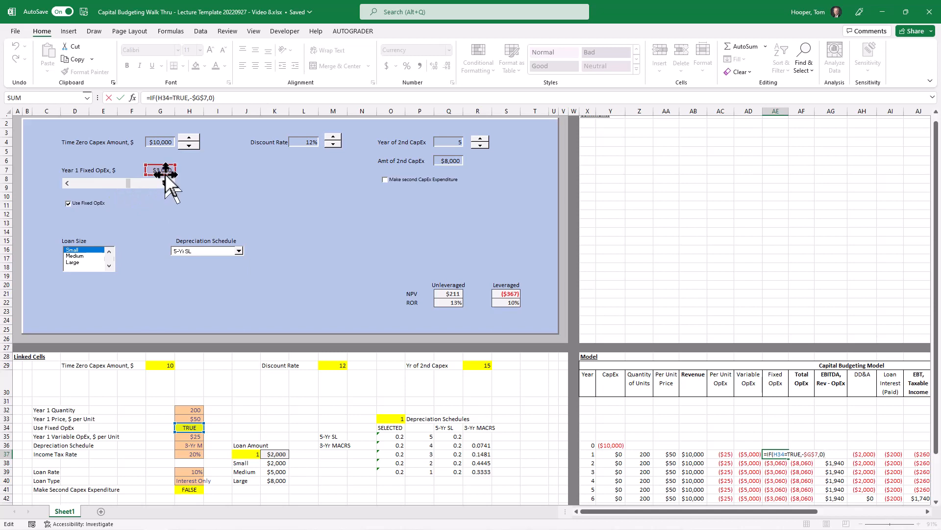
key(Escape)
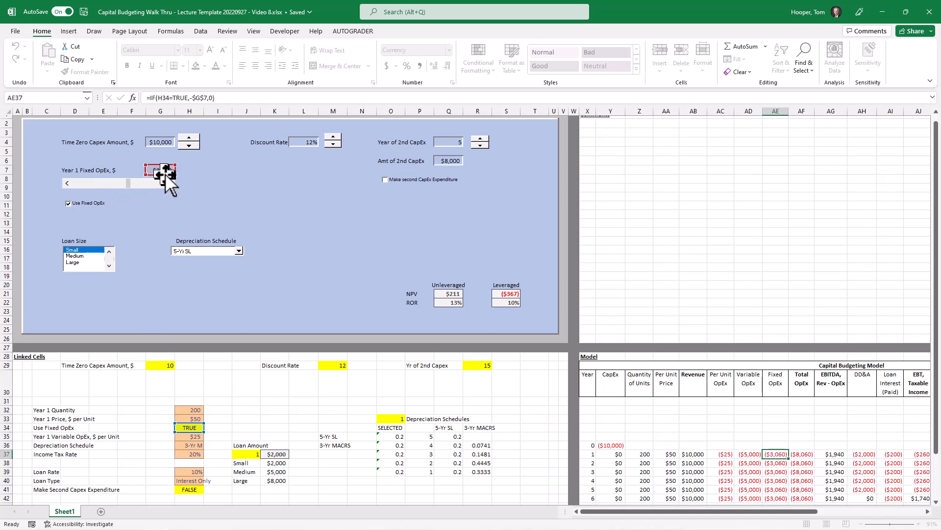
Inspect the year 1 Total OpEx and EBITDA formulas in AF37 and AG37
key(Right)
text(=AD37+AE37)
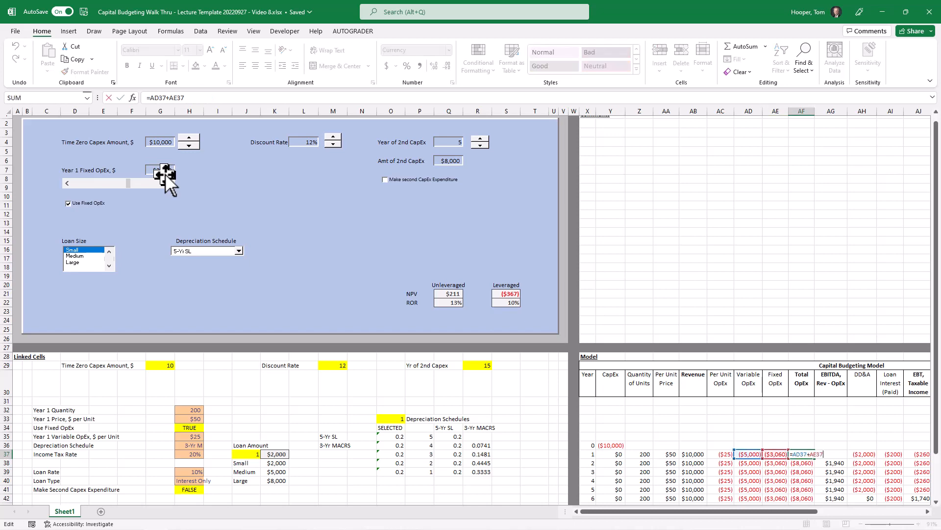
key(Tab)
text(=AB37+AF37)
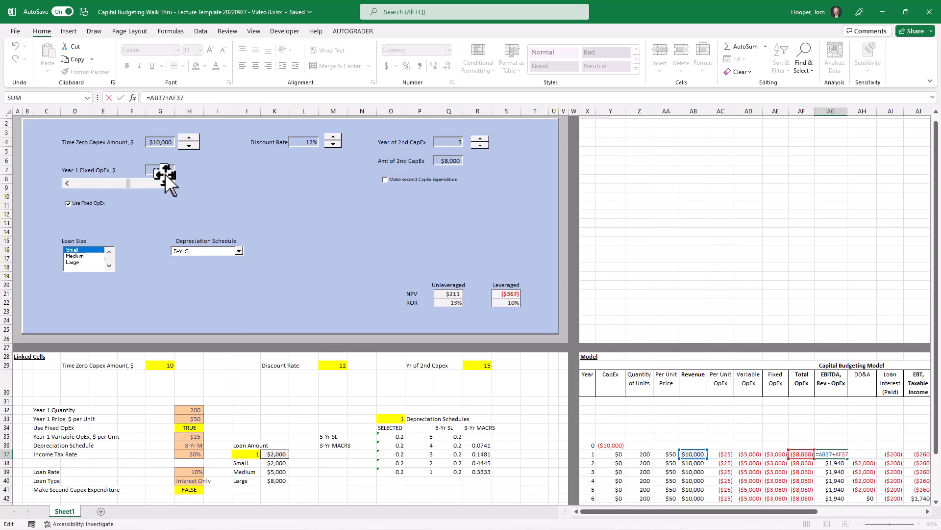
Inspect the year 1 DD&A and Loan Interest formulas in AH37 and AI37
key(Tab)
text(=SUMPRODUCT(Y32:Y36,$O$35:$O$39))
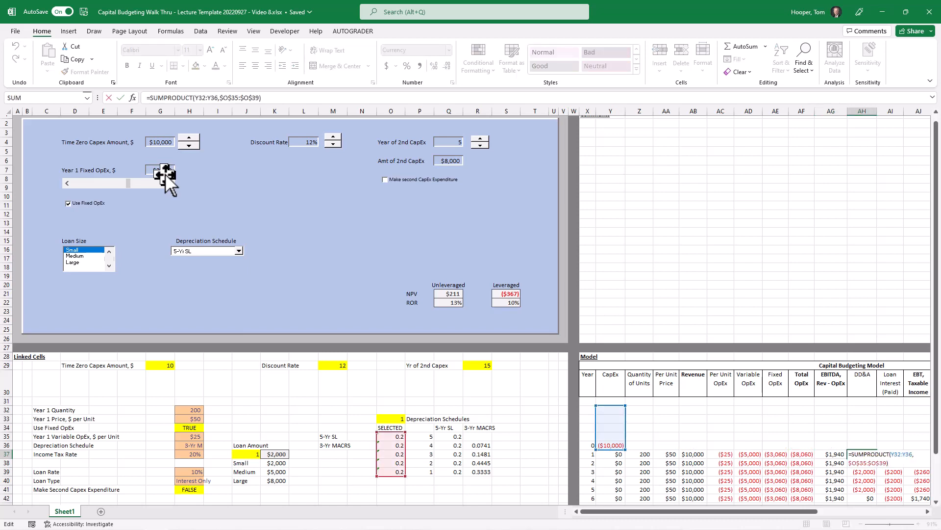
key(Tab)
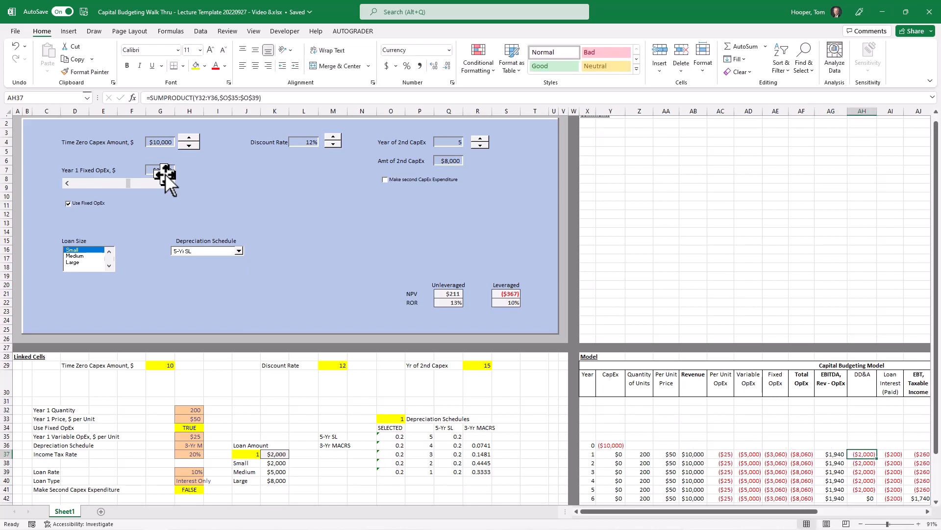
text(=AW37)
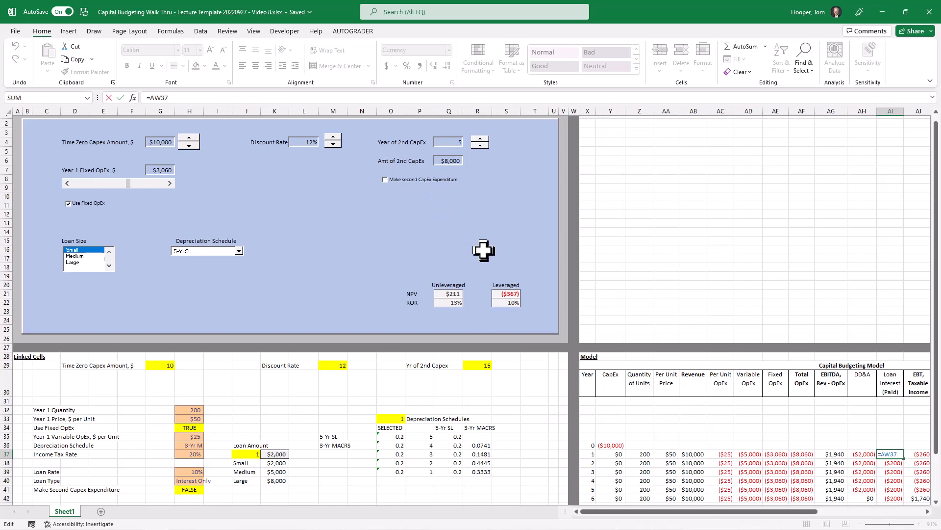
Inspect the year 1 Taxable Income, Income Taxes and Net Income formulas in AJ37 through AL37
key(Tab)
key(F2)
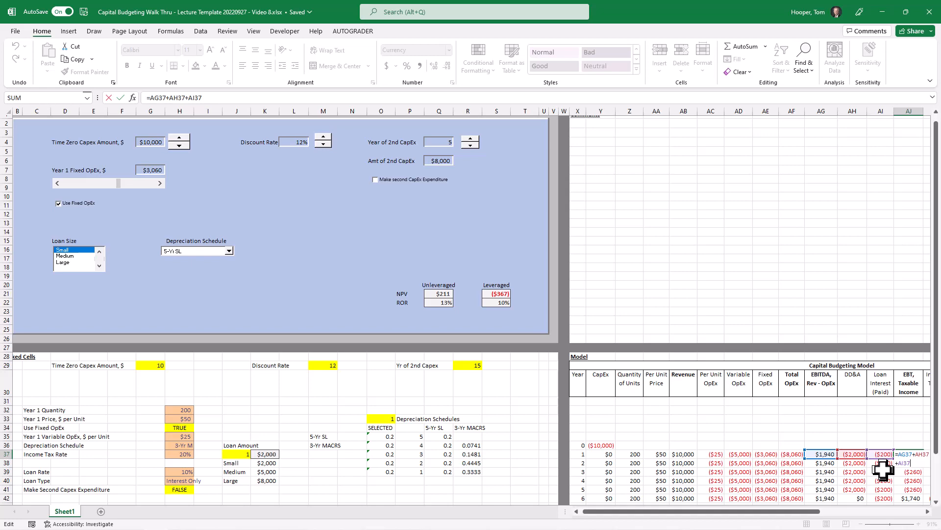
key(Tab)
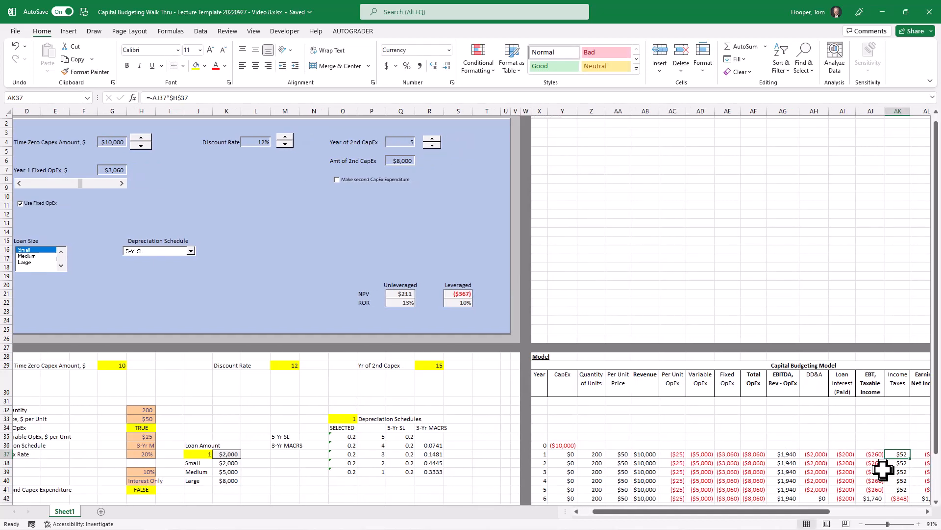
key(F2)
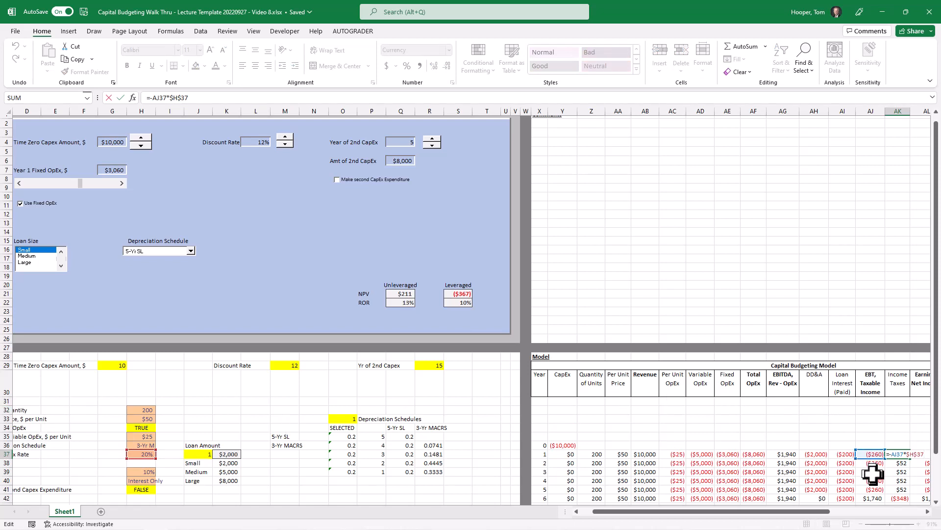
key(Tab)
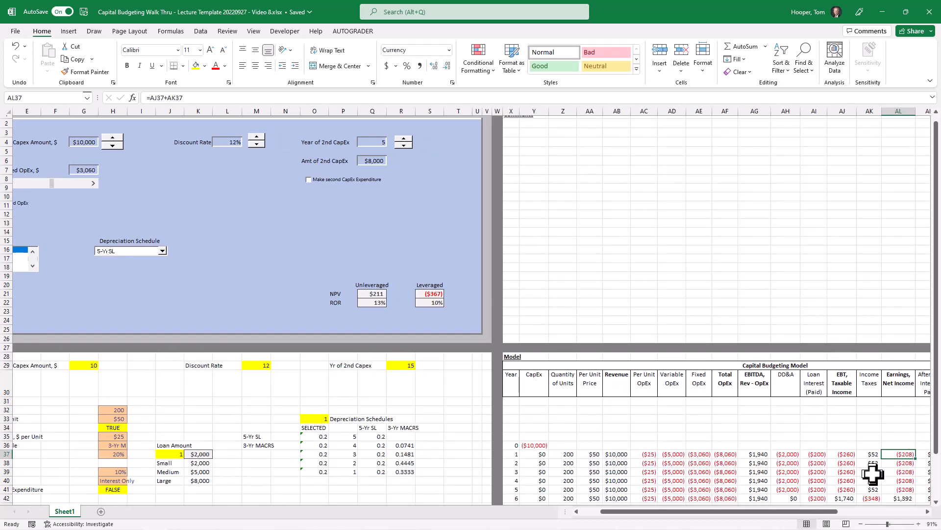
key(F2)
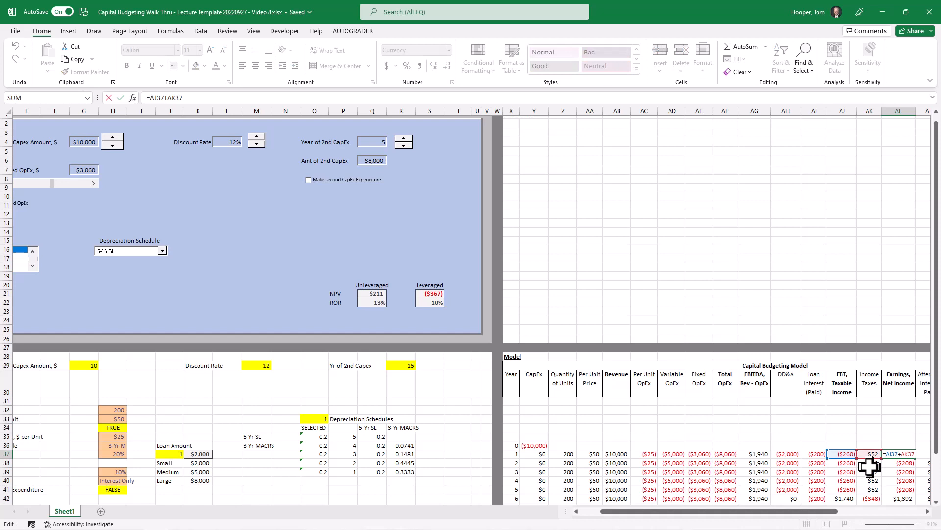
Inspect the year 1 After-Tax Interest Paid and Unleveraged ATAX Cash Flow formulas in AM37 and AN37
key(Tab)
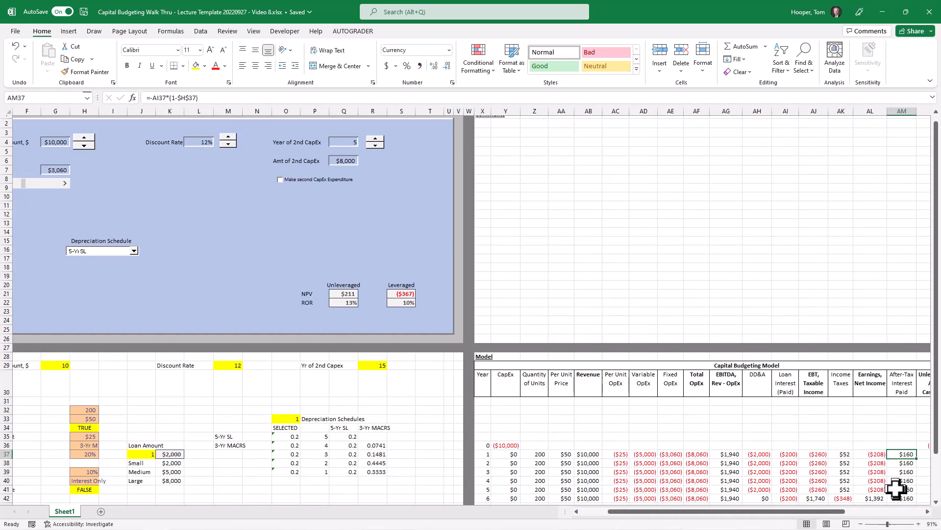
key(F2)
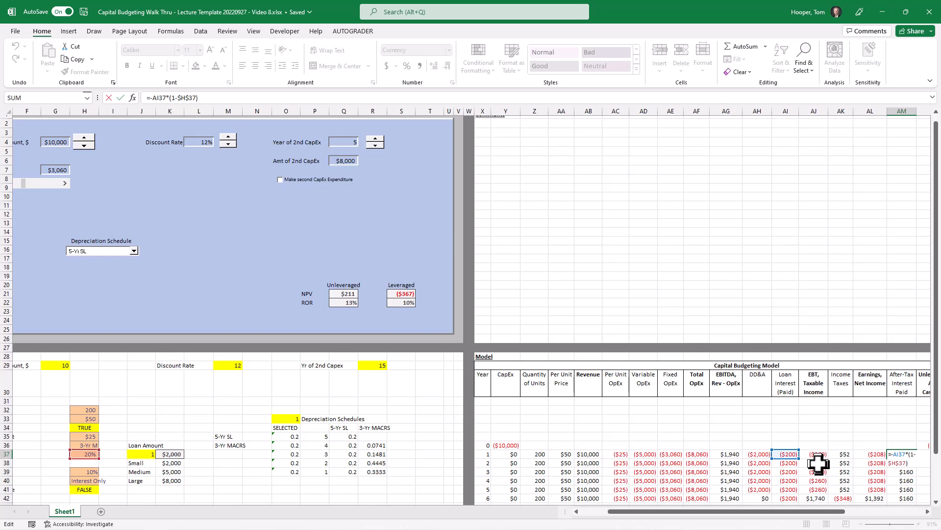
key(Tab)
text(=AL37-AH37+Y37+AM37)
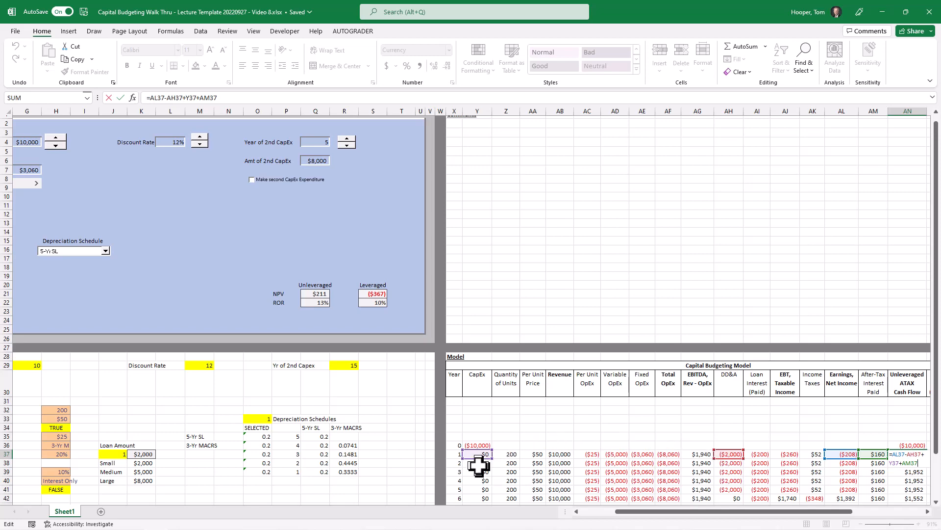
key(ctrl+Return)
Inspect the year 1 Loan Draw and Leveraged ATAX Cash Flow formulas in AO37 and AP37
key(Right)
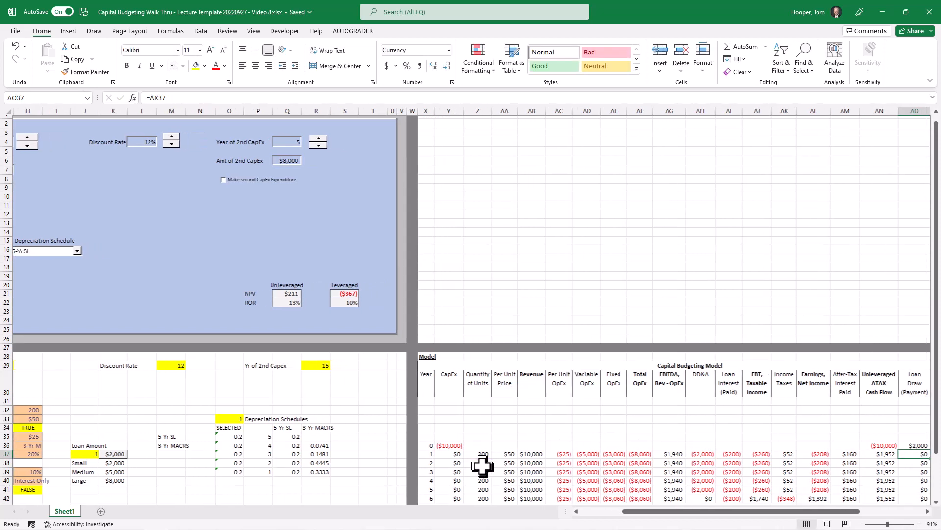
key(F2)
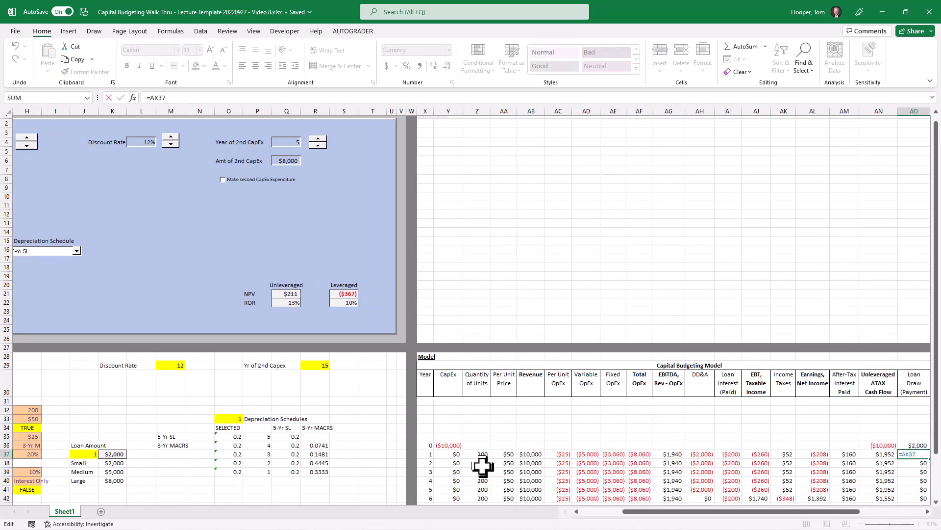
key(ctrl+Return)
key(Right)
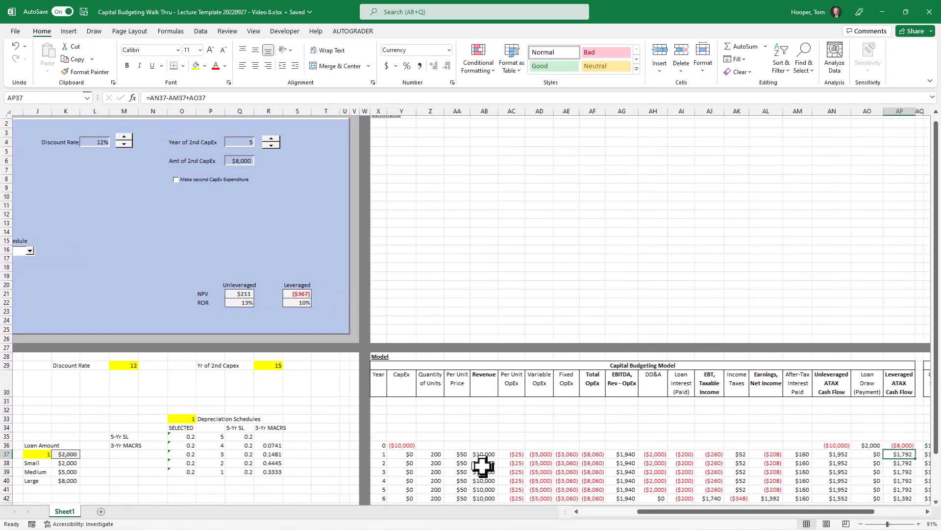
key(F2)
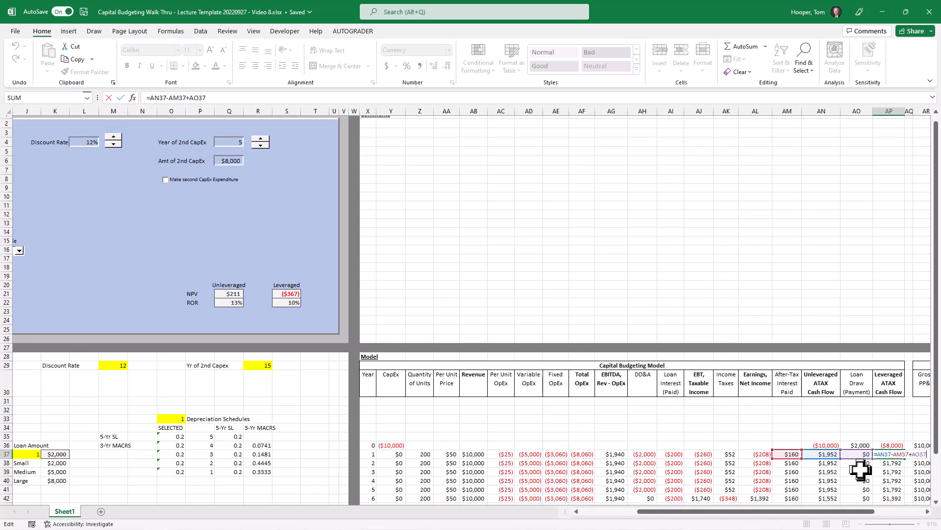
key(Escape)
Go through the year 1 cells of the DD&A Schedule and on to the Loan Schedule's interest cell AW37
key(Right)
key(Right)
key(Right)
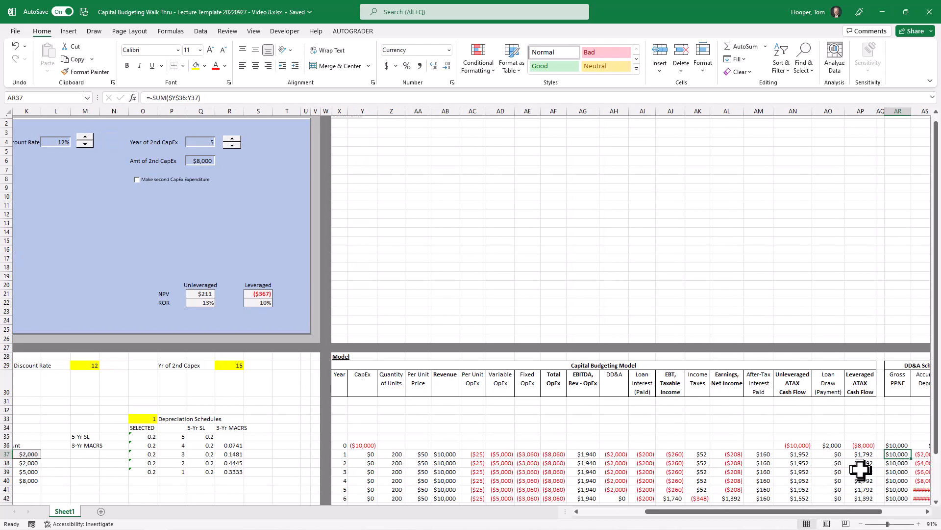
key(Right)
key(Right)
key(Right)
key(Right)
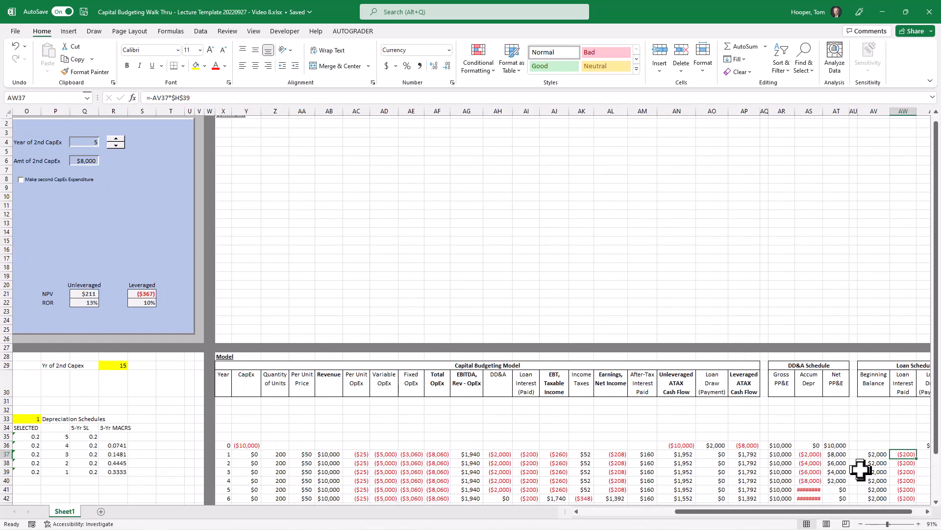
Inspect the year 2 Gross PP&E formula of the DD&A Schedule in AR38
click(763, 463)
click(804, 471)
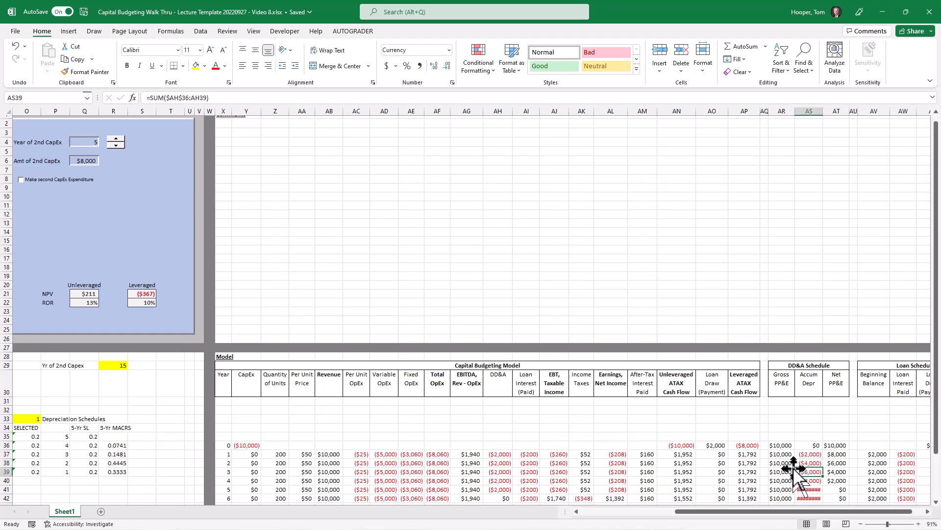
key(Up)
key(Up)
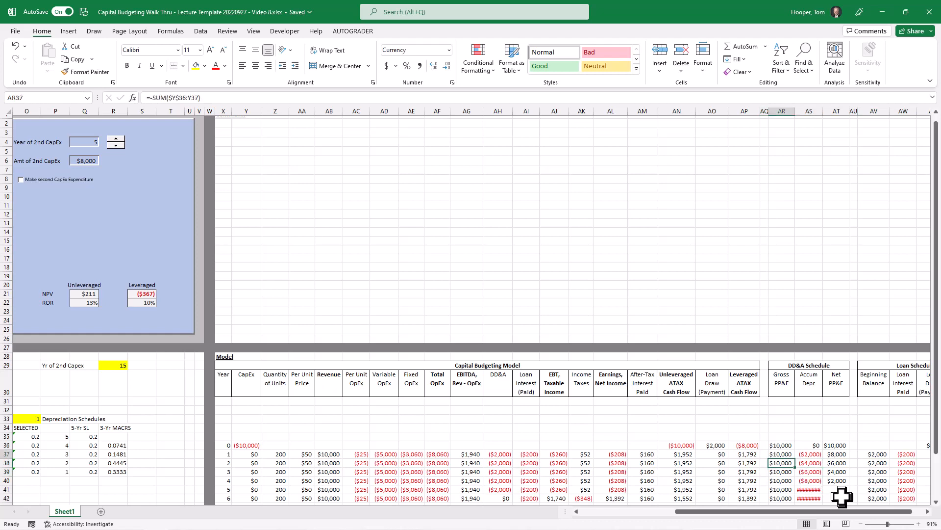
key(Down)
key(F2)
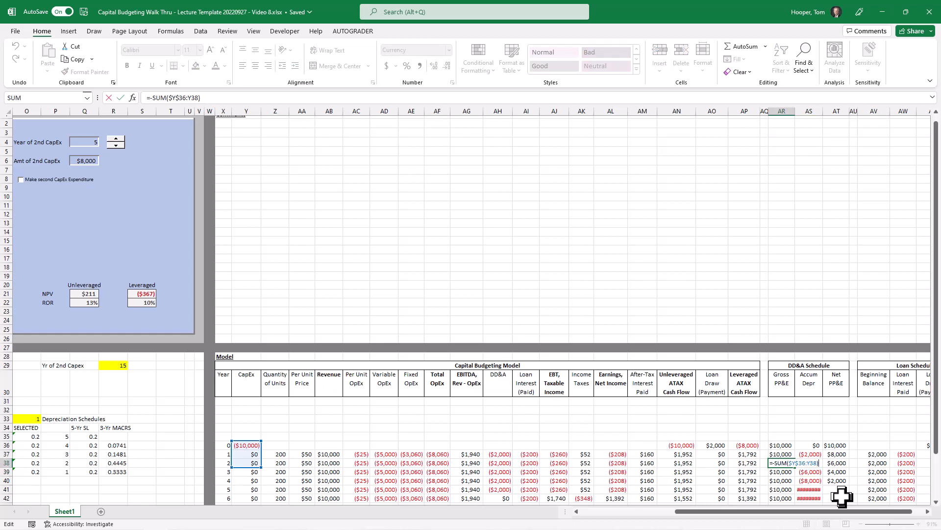
key(Escape)
Inspect the year 2 Accum Depr and Net PP&E formulas in AS38 and AT38
key(Right)
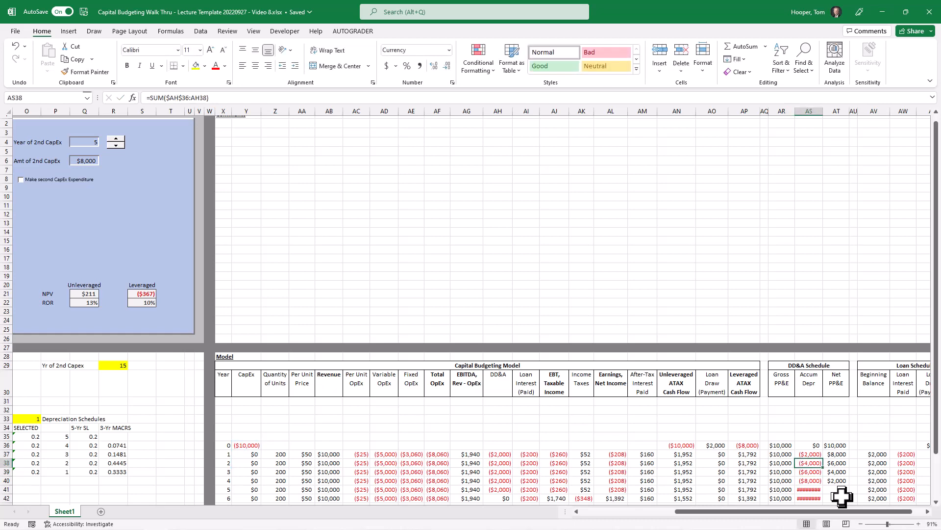
key(F2)
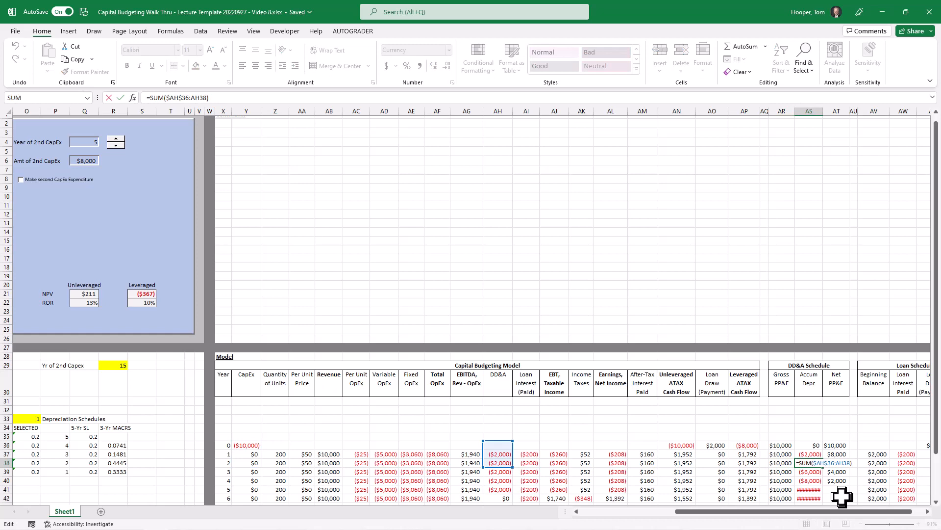
key(Escape)
key(Right)
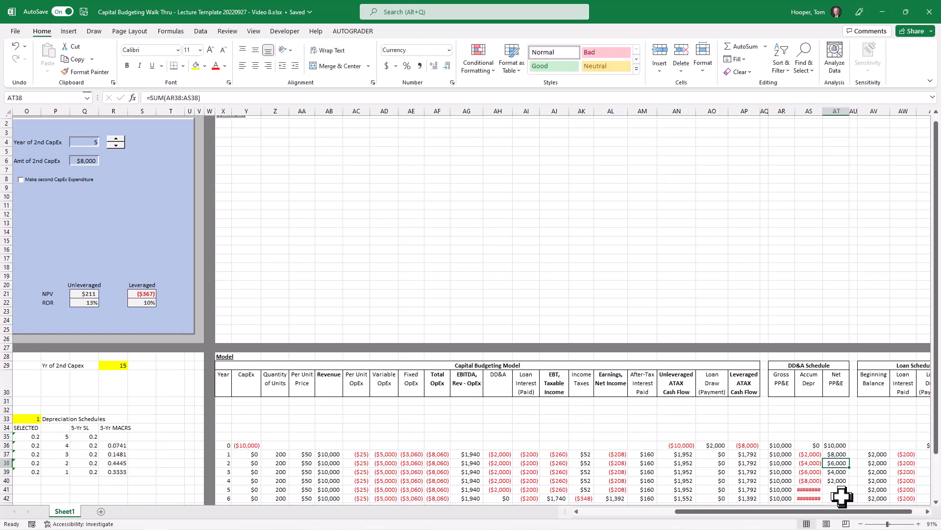
key(F2)
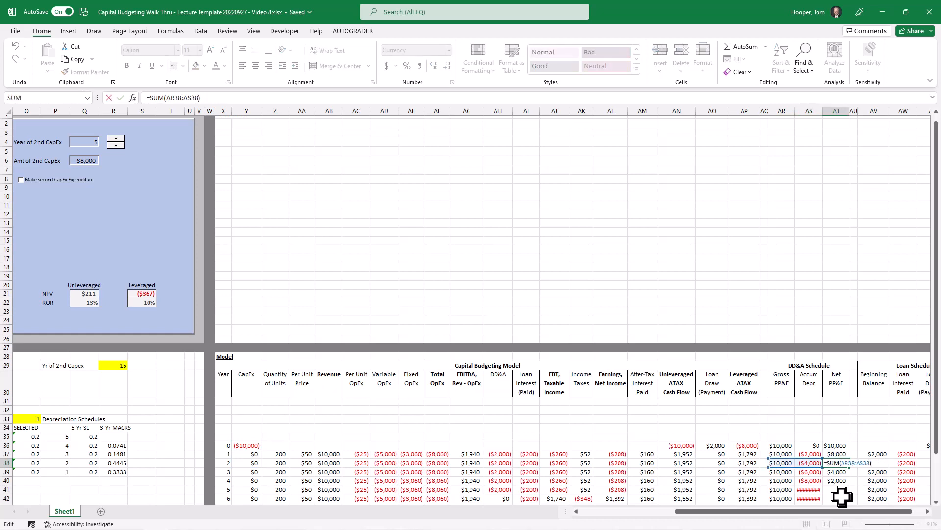
key(Escape)
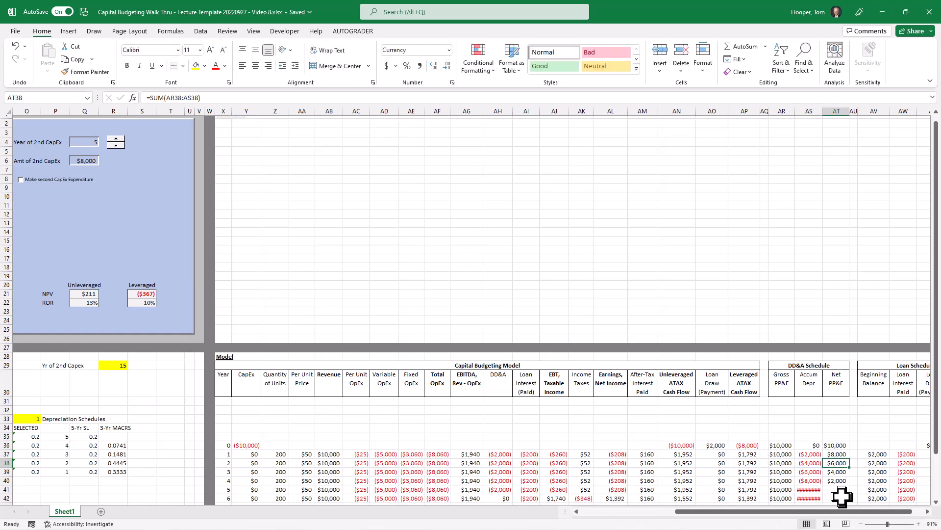
Go through the year 2 Loan Schedule balances and on to the year 0 Beginning Balance and Loan Interest Paid cells, AV36 and AW36
key(Right)
key(Right)
key(Right)
key(Right)
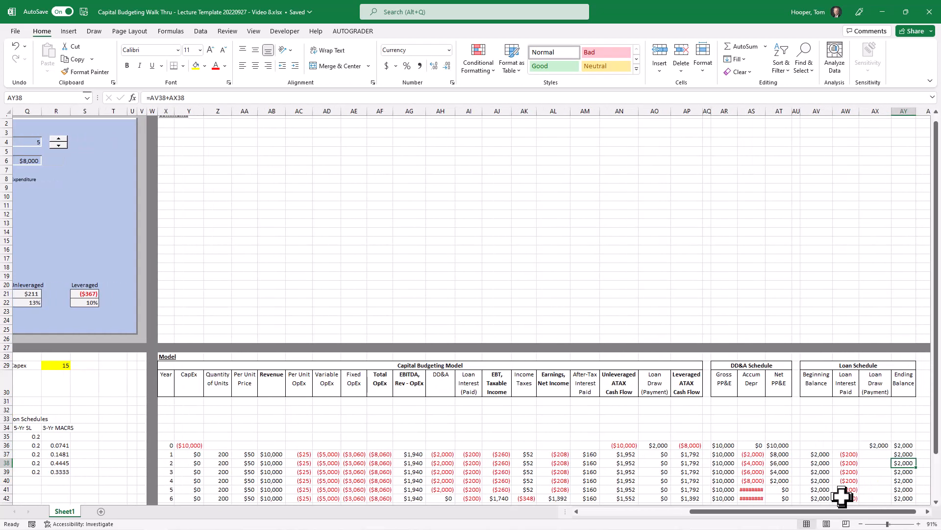
key(Left)
key(Left)
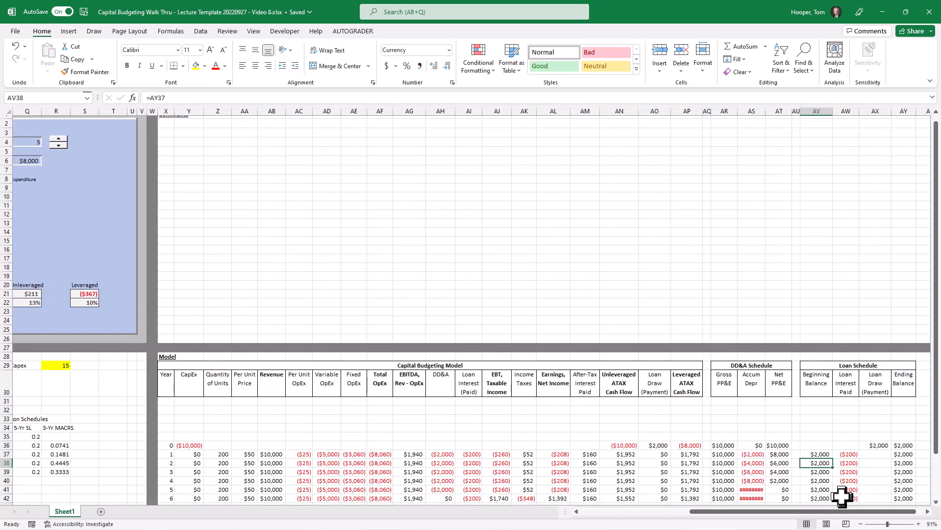
key(Up)
key(Up)
key(F2)
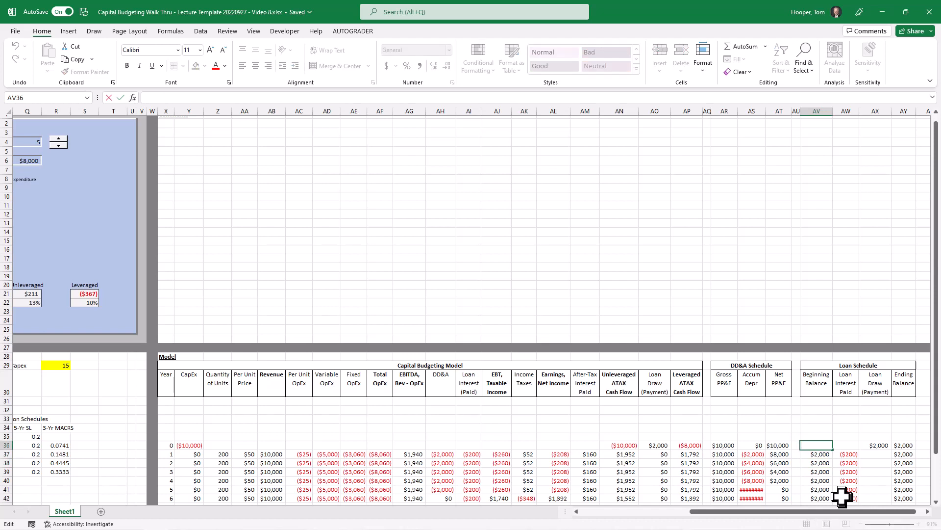
key(Tab)
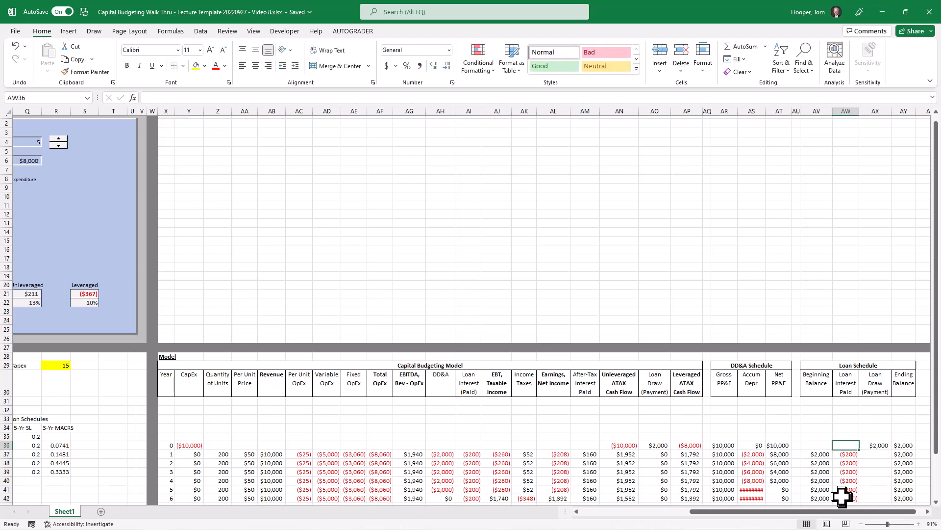
key(Tab)
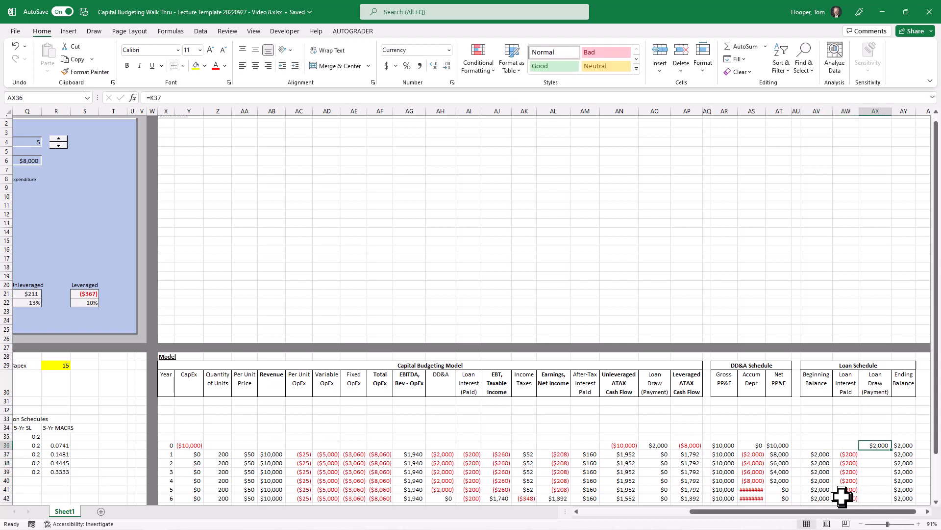
Inspect the year 0 Loan Draw and Ending Balance formulas in AX36 and AY36
text(=K37)
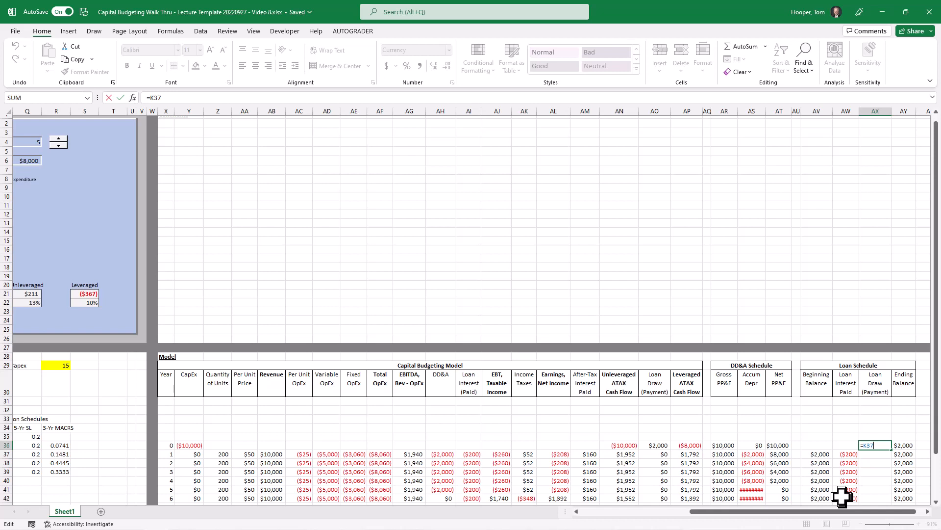
key(Tab)
text(=AV36+AX36)
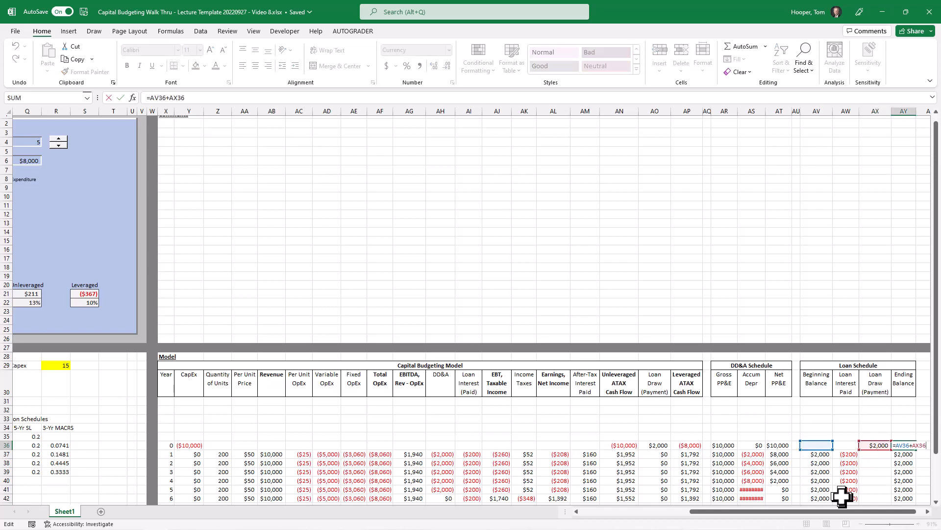
key(ctrl+Return)
Inspect the year 1 Beginning Balance and Loan Interest Paid formulas in AV37 and AW37
key(Left)
key(Left)
key(Left)
key(Down)
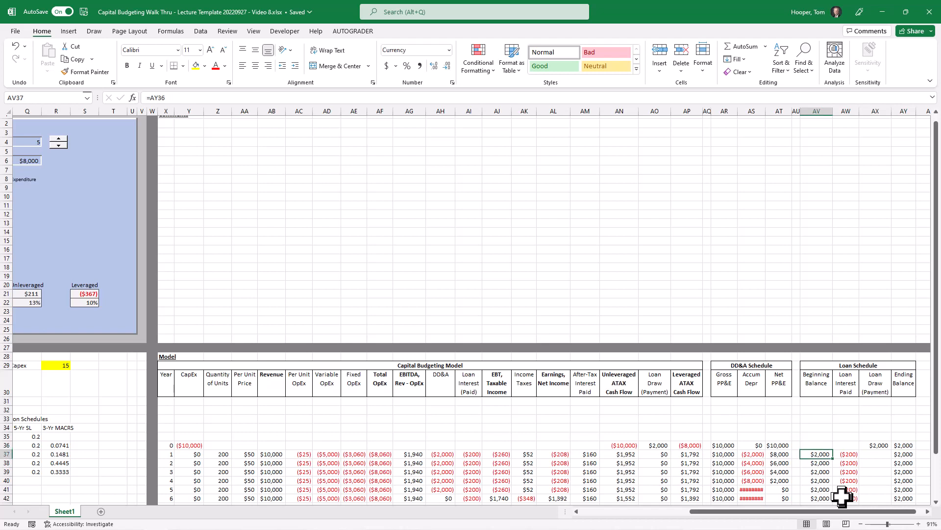
key(F2)
key(Tab)
key(F2)
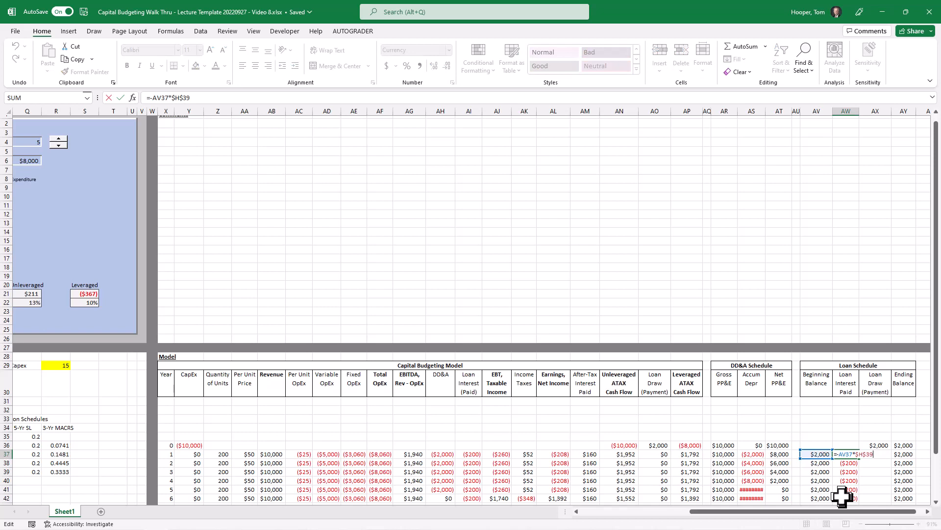
Inspect the year 1 Loan Draw cell AX37 and the Ending Balance formula in AY37
key(Tab)
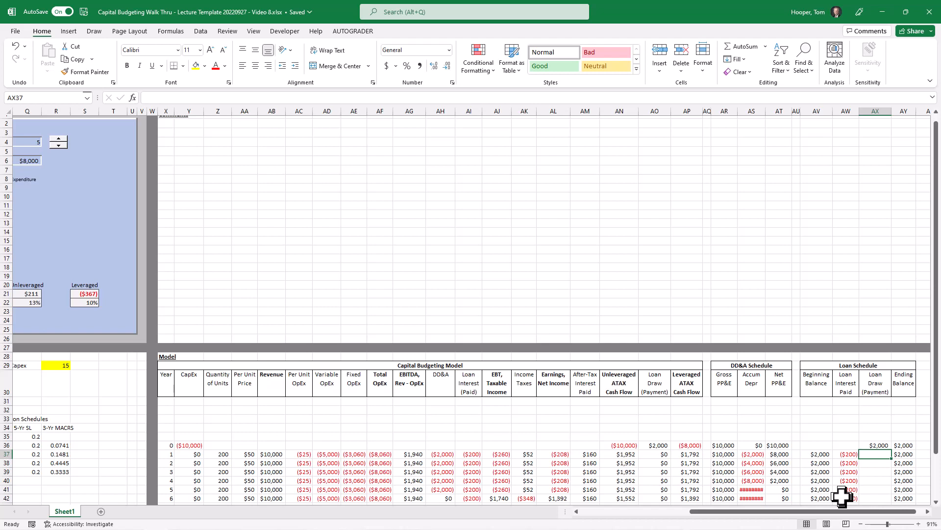
key(Tab)
text(=AV37+AX37)
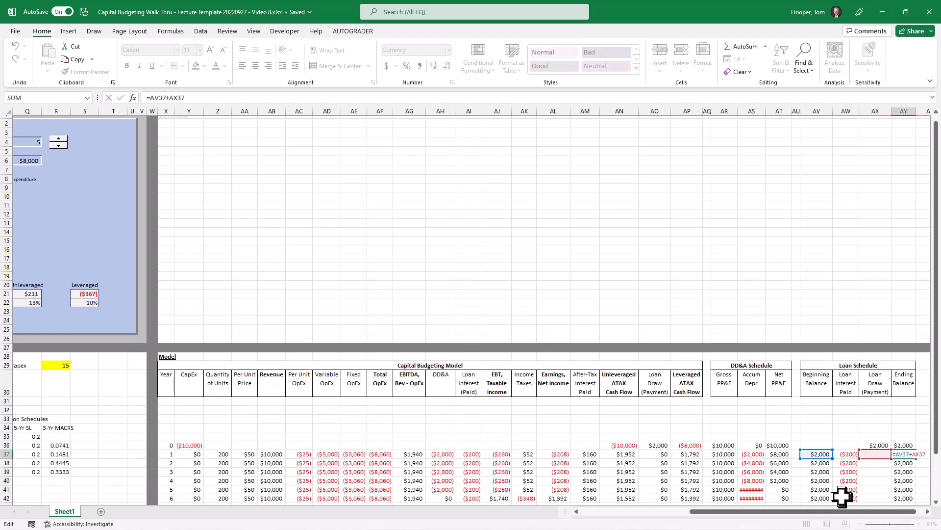
key(ctrl+Return)
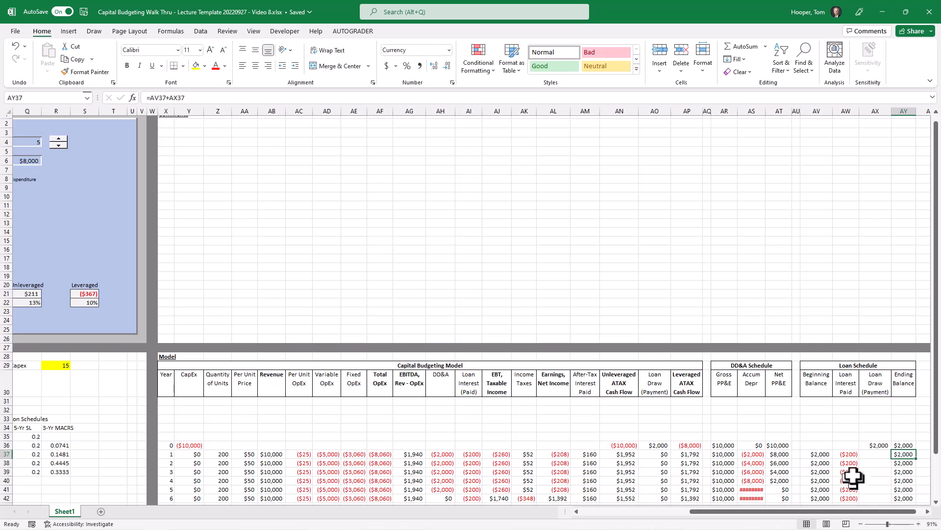
Inspect the year 9 loan payment entry in AX45
scroll(851, 477, down, 2)
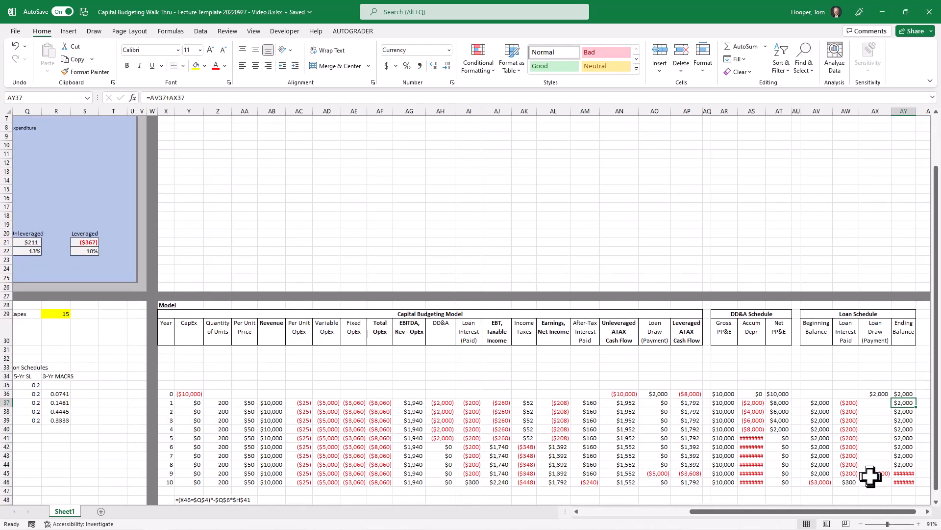
click(870, 473)
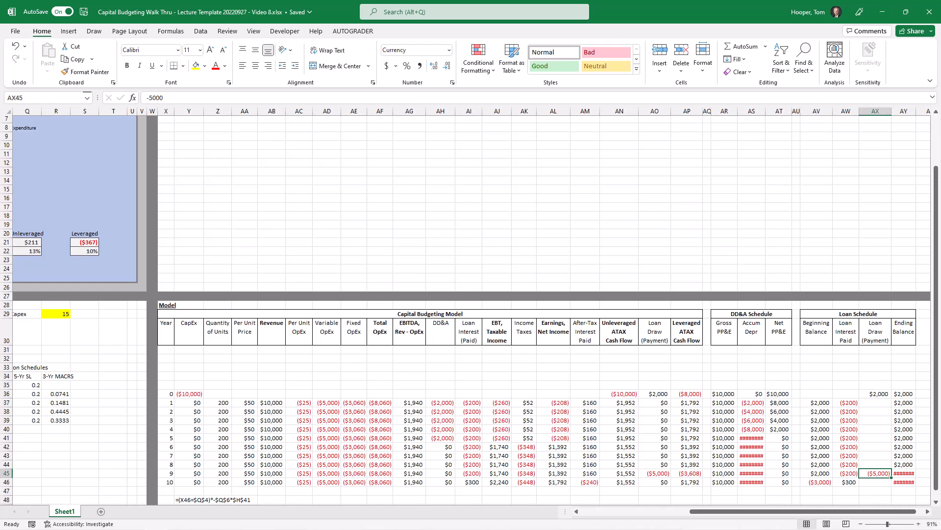
key(F2)
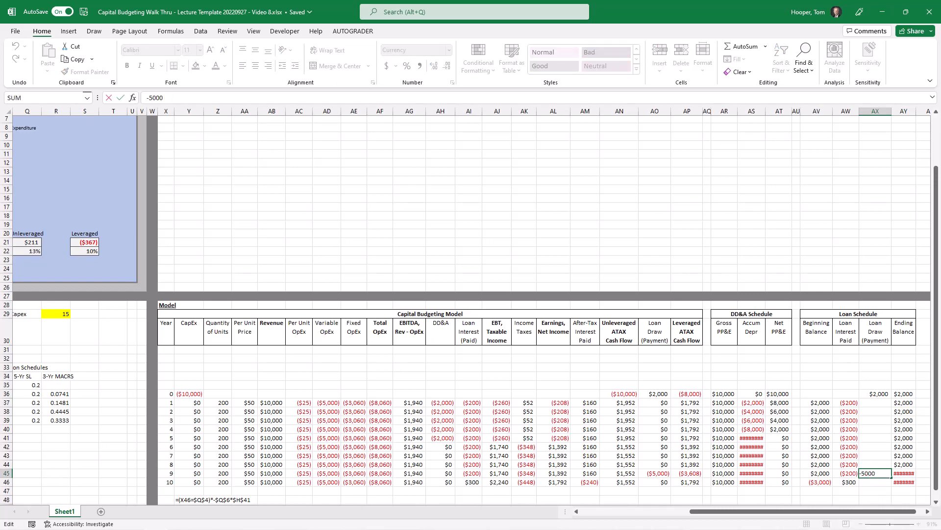
key(ctrl+Return)
Total the Loan Draw (Payment) column in AX47 with =SUM(AX36:AX46)
click(880, 490)
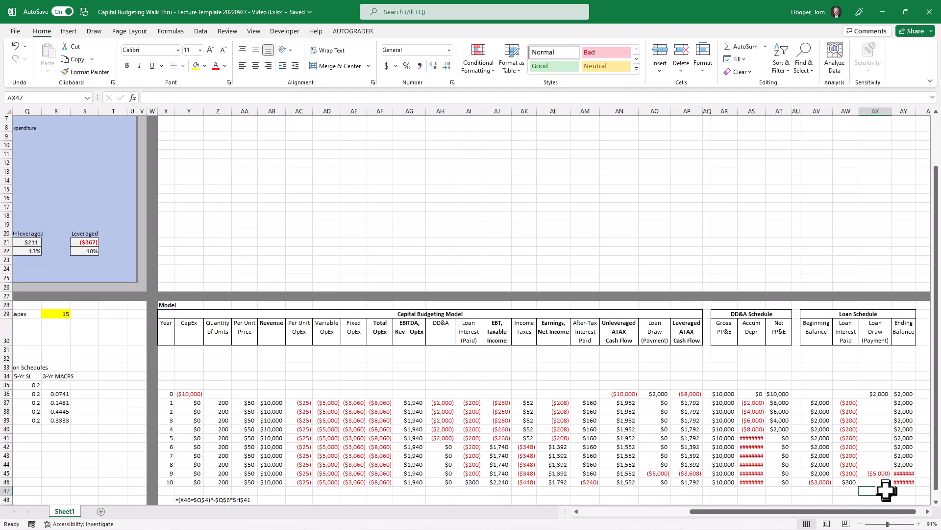
text(=sum()
key(Up)
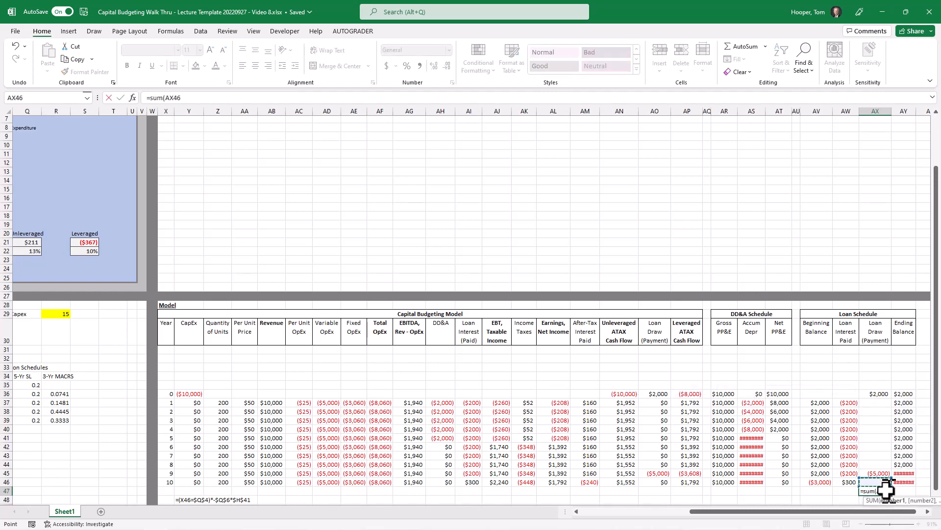
key(shift+Up)
key(shift+Up)
key(shift+Up)
key(shift+Up)
key(shift+Up)
key(shift+Up)
key(shift+Up)
key(shift+Up)
key(shift+Up)
key(shift+Up)
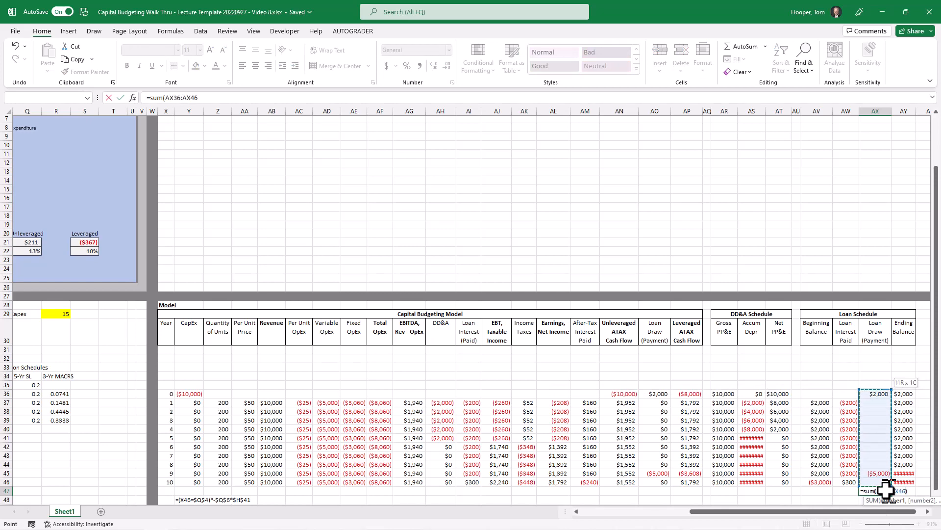
key(Return)
click(885, 490)
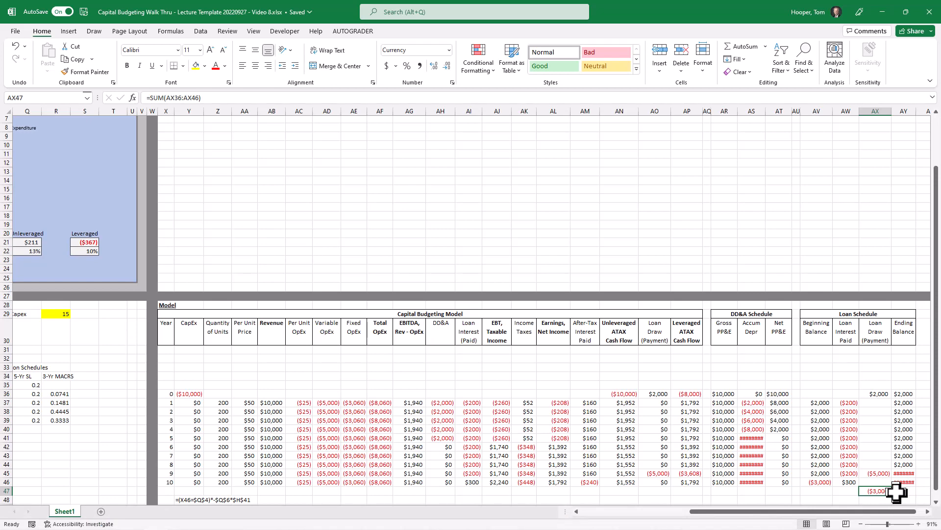
Replace the year 9 loan payment in AX45 with the formula =-AX36, the negative of the year 0 loan draw
click(881, 473)
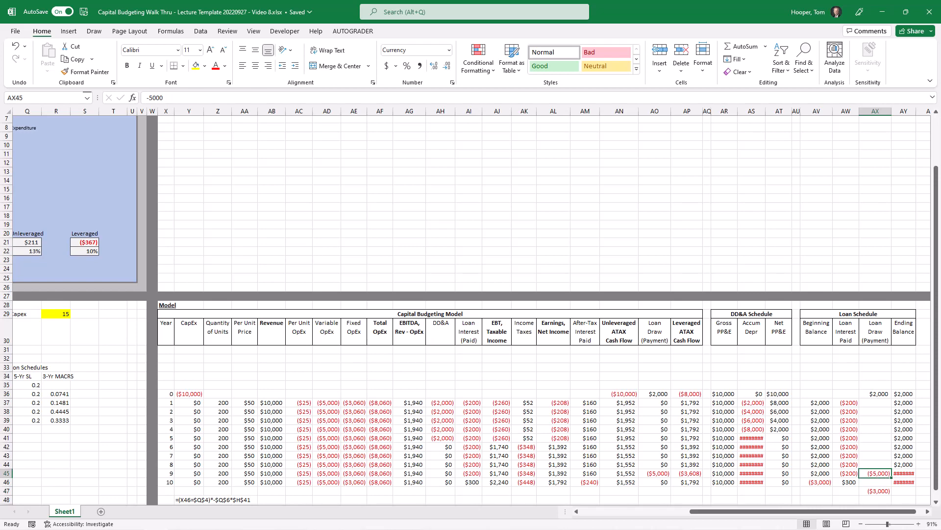
text(=-)
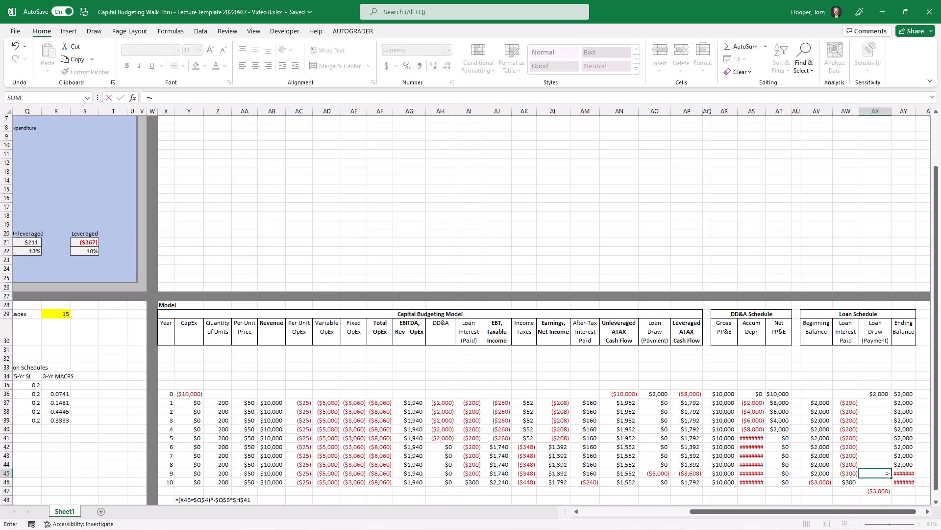
click(878, 394)
key(Return)
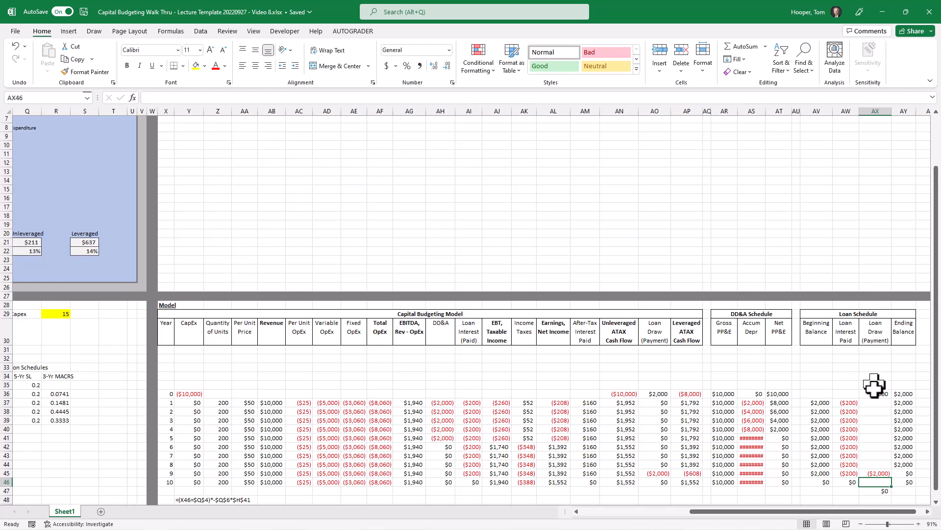
Check the year 1 Loan Interest Paid formula in AW37 and the adjacent Loan Draw cell AX37
click(849, 404)
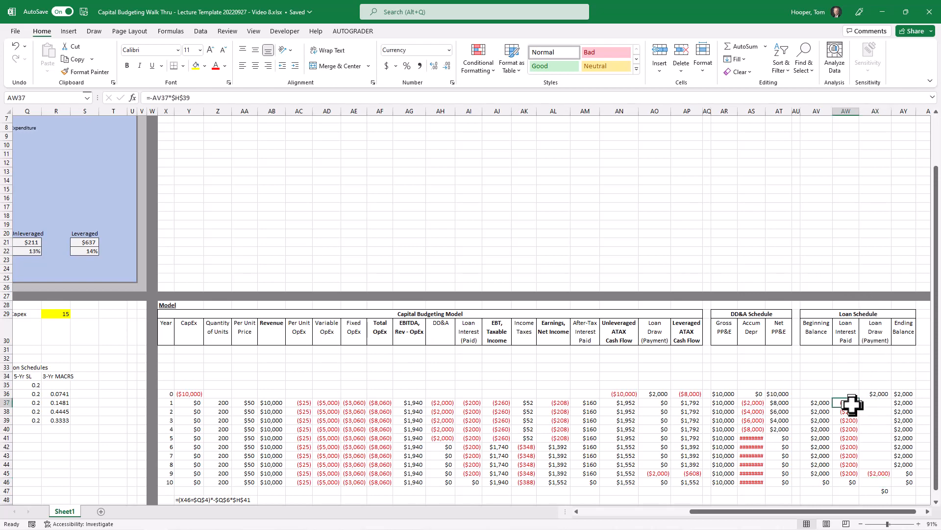
click(880, 404)
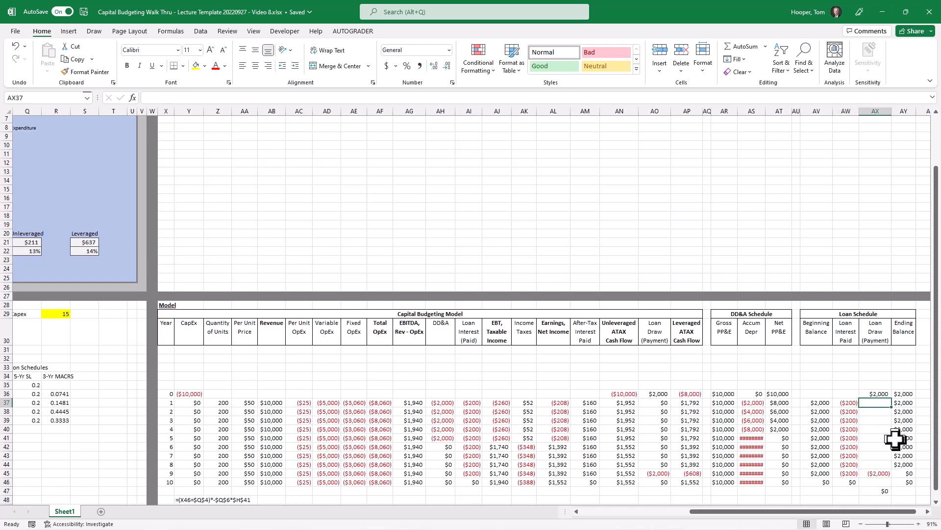